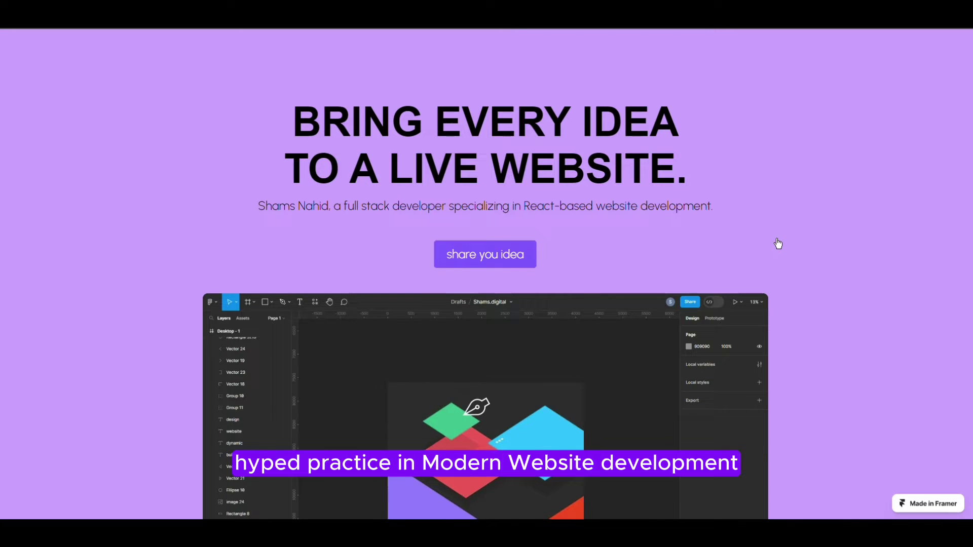
# Scroll the published site through its snapping full-screen sections to the 'FRAMER INSTRUCTOR' section.
pyautogui.scroll(-1, 778, 244)
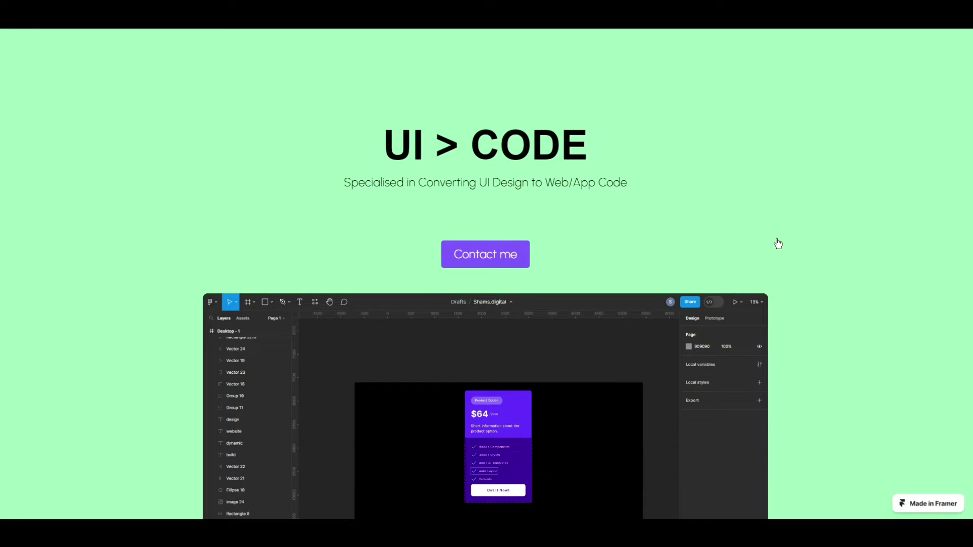
pyautogui.scroll(-1, 777, 244)
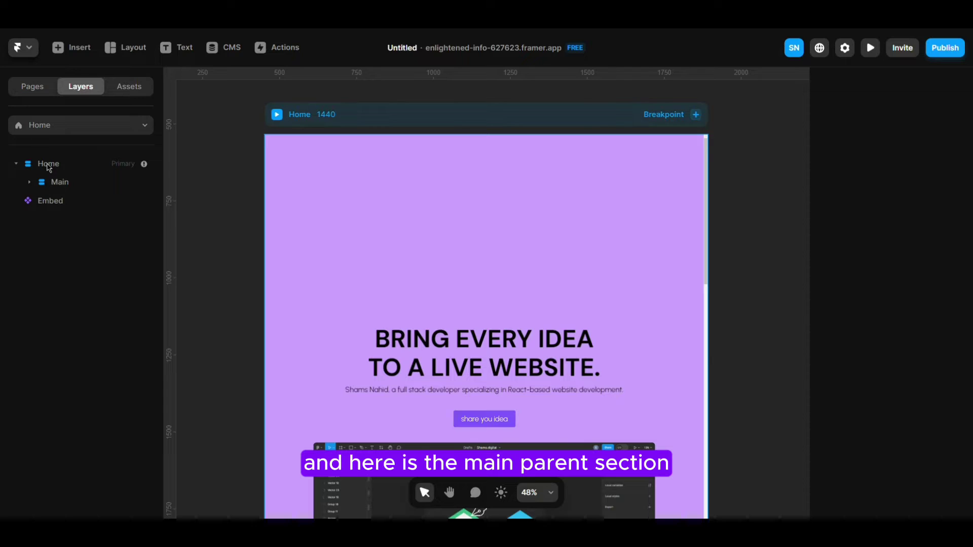
# Select Home and Main, expand Main, and inspect Section 1, Section 2 and Section3.
pyautogui.click(49, 164)
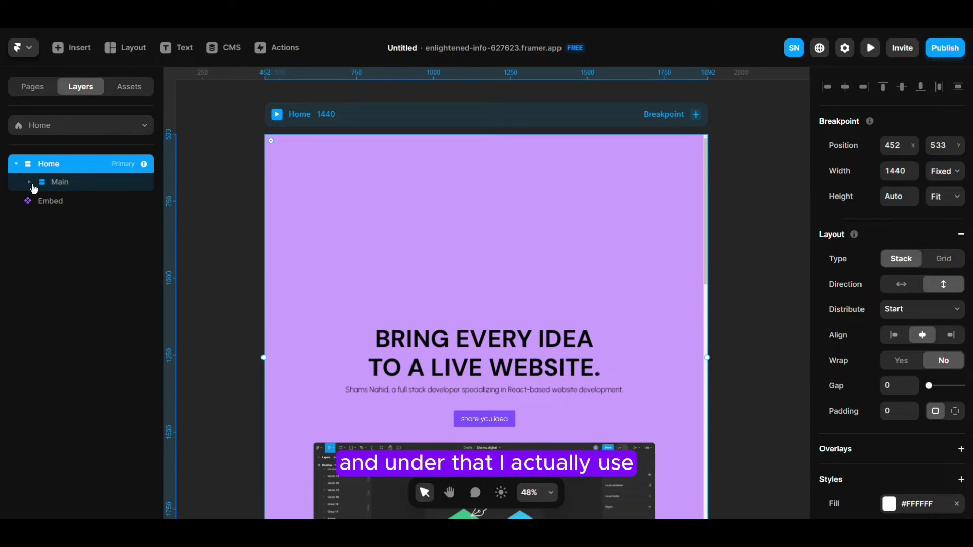
pyautogui.click(80, 183)
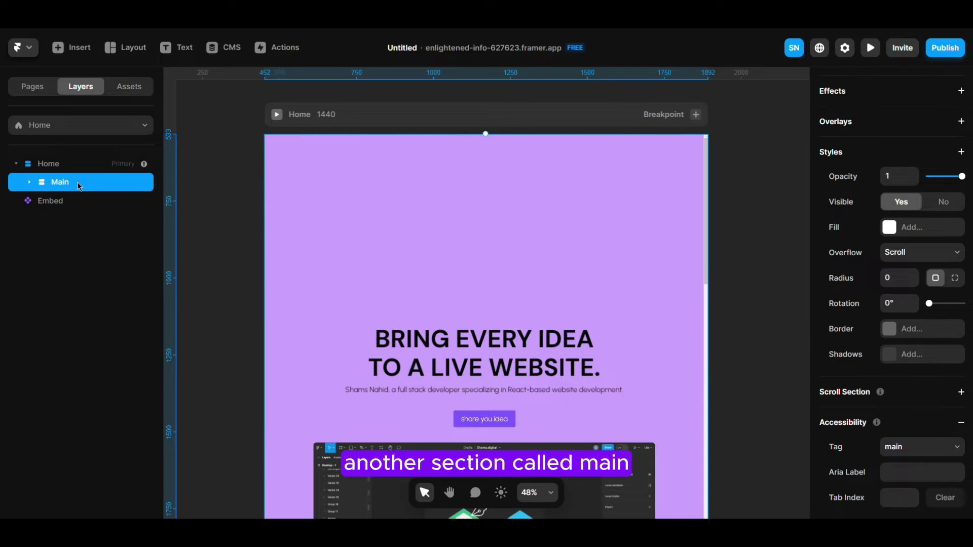
pyautogui.click(29, 181)
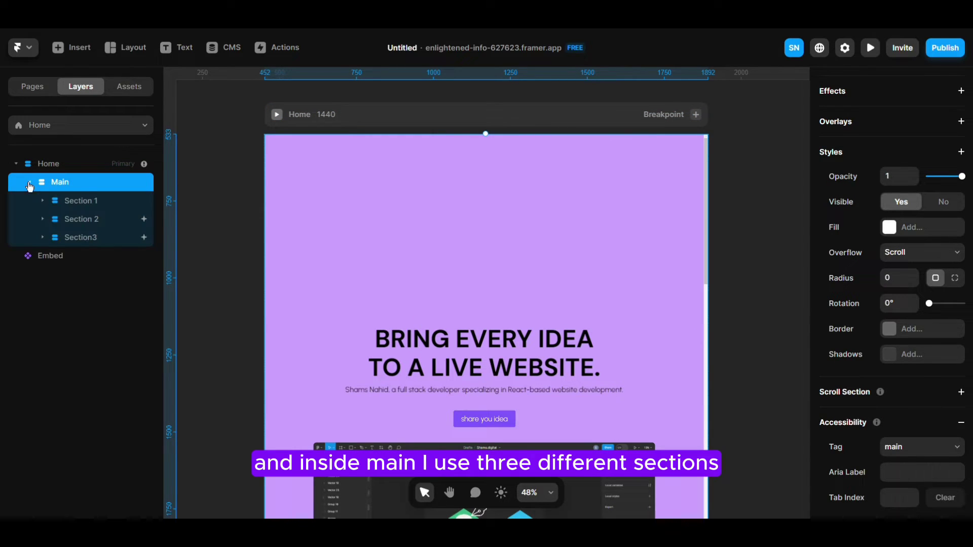
pyautogui.click(97, 203)
pyautogui.click(100, 222)
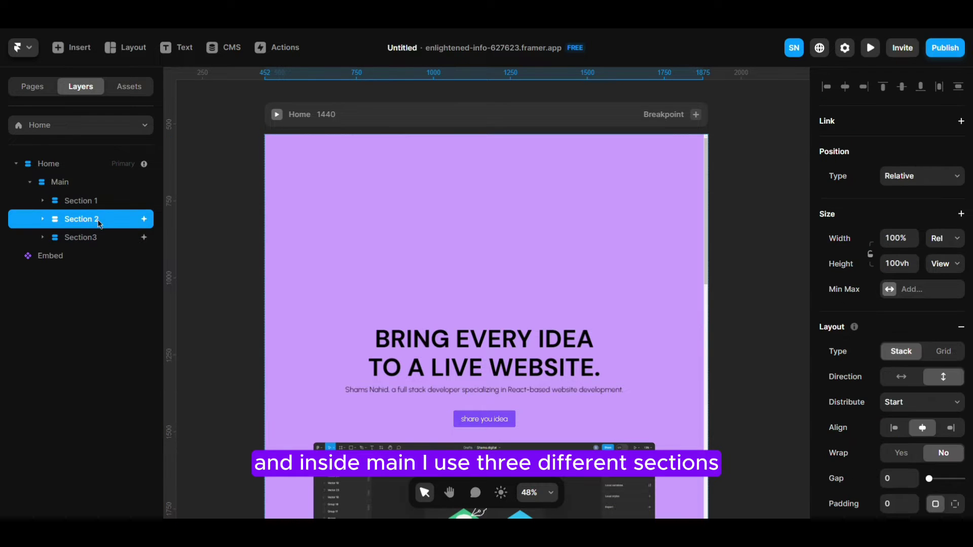
pyautogui.click(99, 237)
pyautogui.scroll(-3, 216, 258)
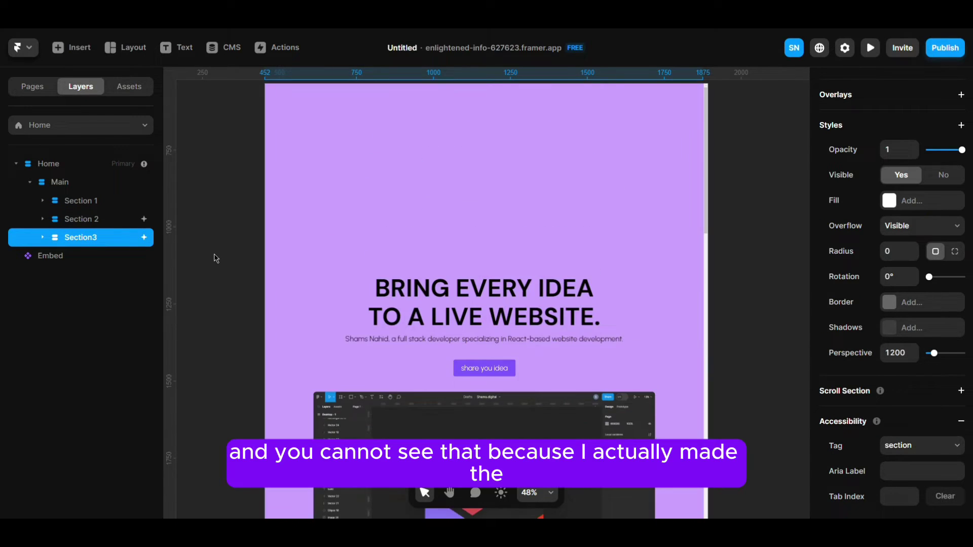
pyautogui.scroll(3, 216, 258)
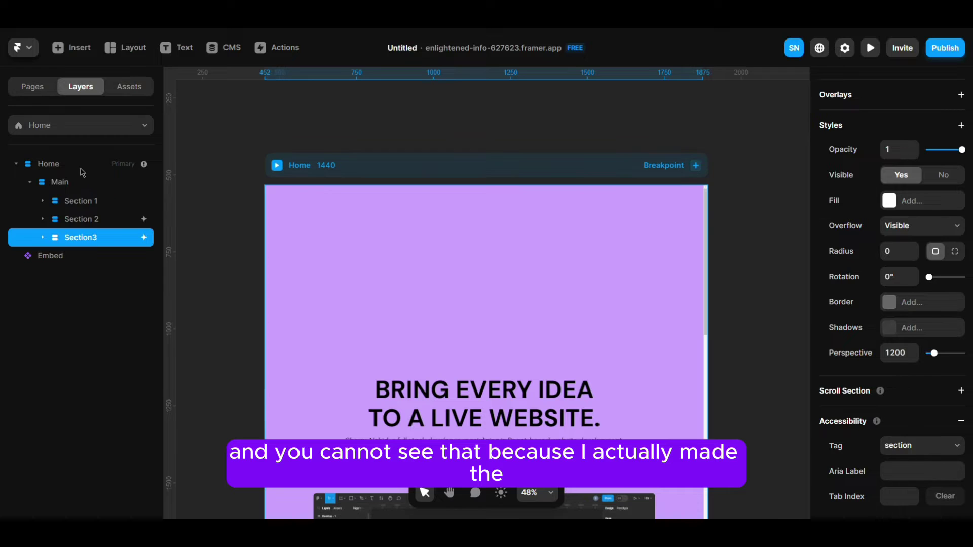
pyautogui.click(82, 167)
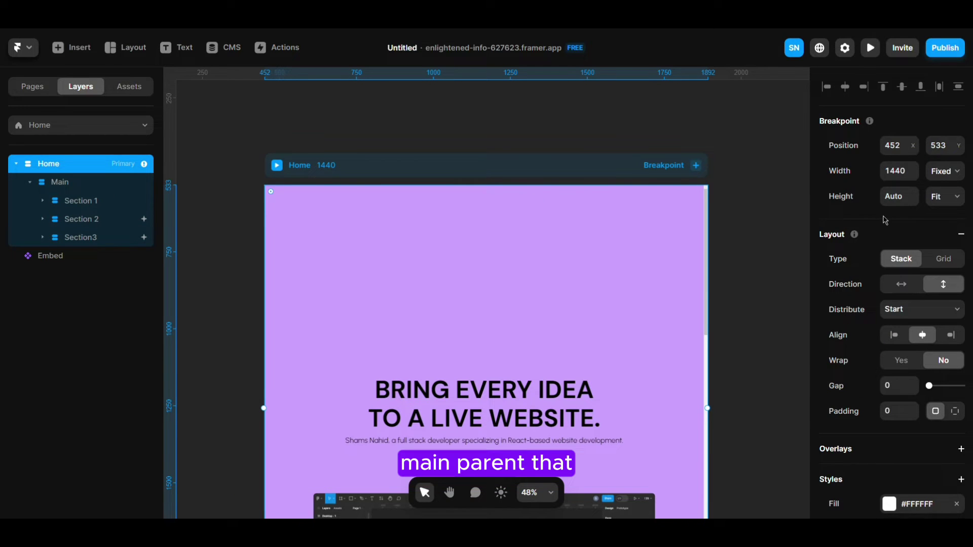
pyautogui.click(940, 197)
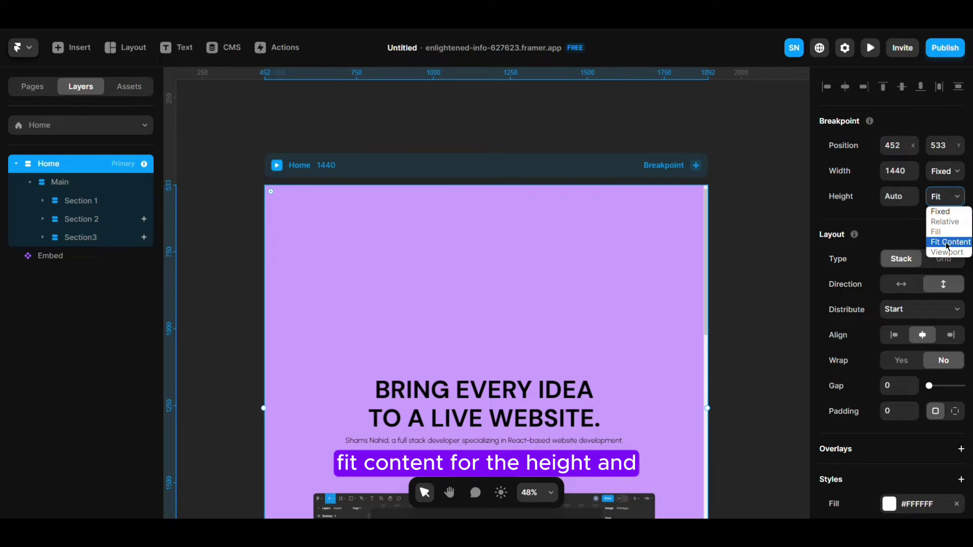
pyautogui.click(66, 184)
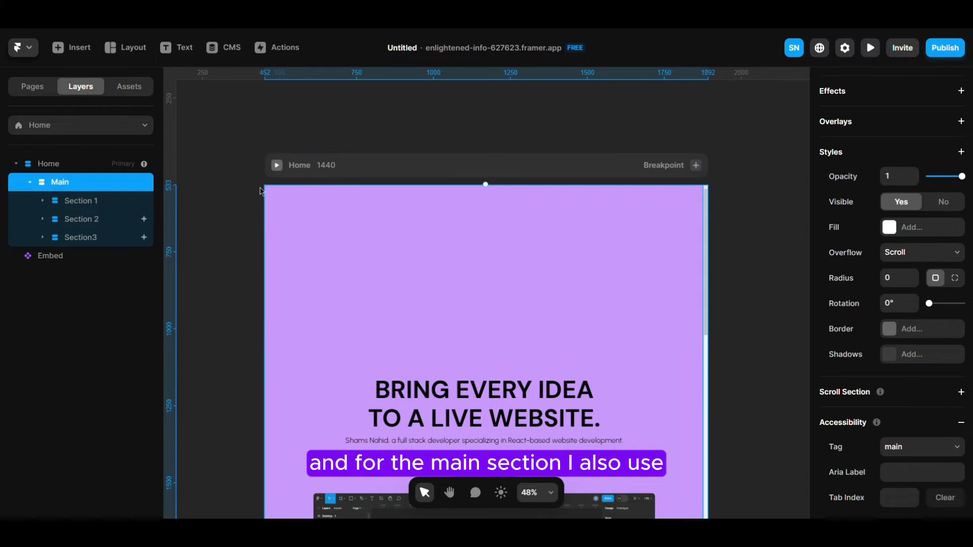
pyautogui.scroll(8, 888, 226)
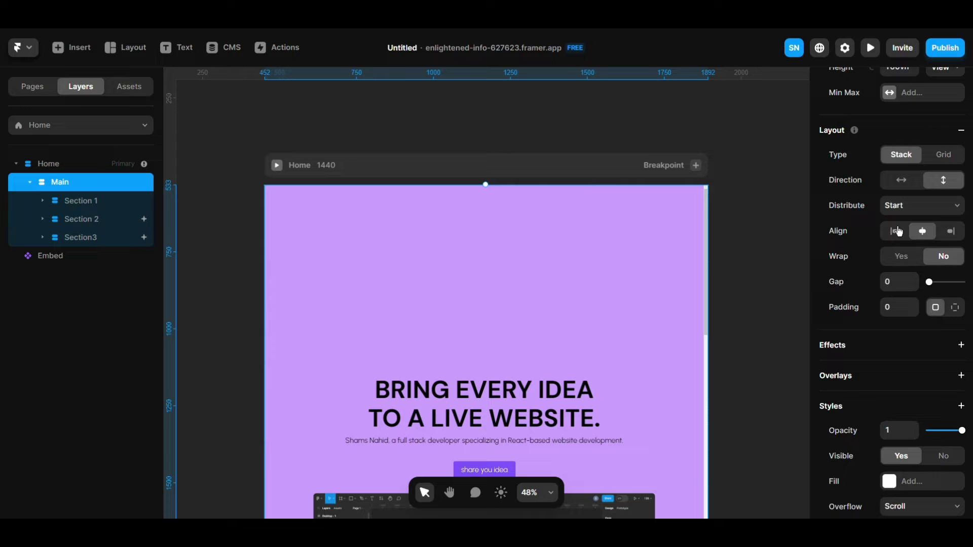
pyautogui.scroll(2, 906, 238)
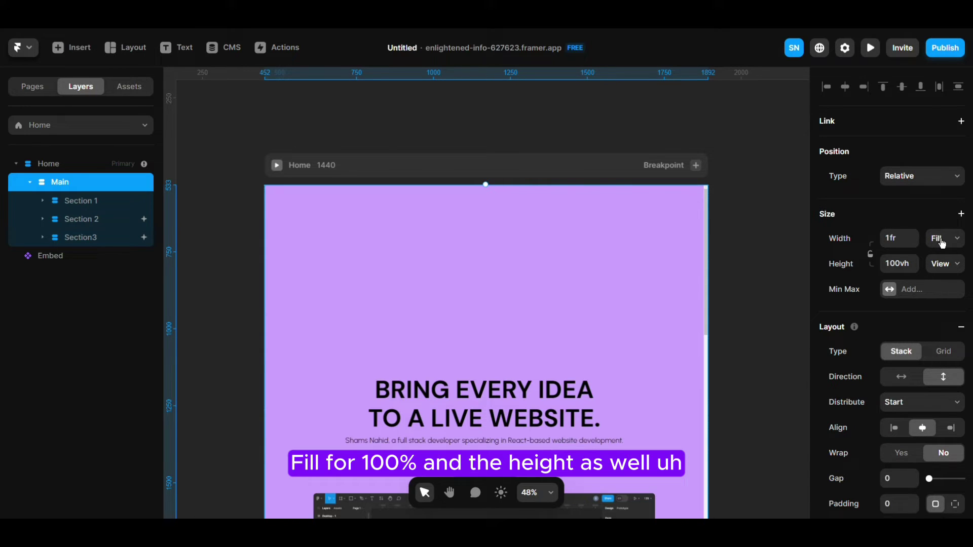
pyautogui.click(942, 267)
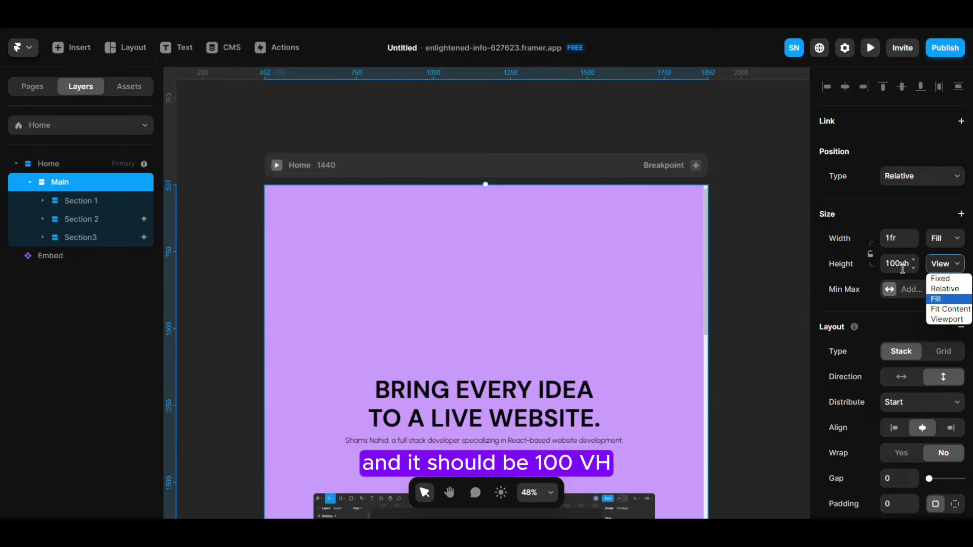
pyautogui.click(74, 203)
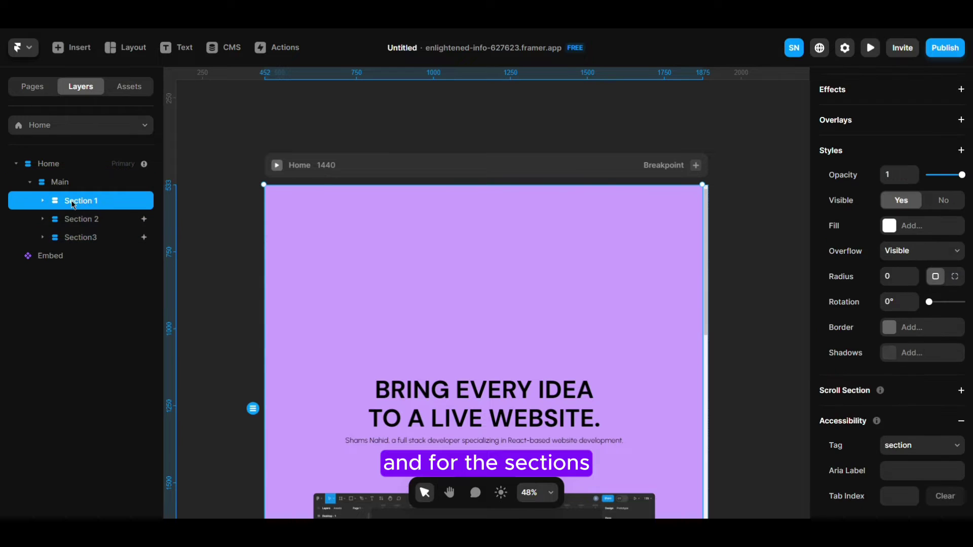
pyautogui.click(98, 222)
pyautogui.click(98, 236)
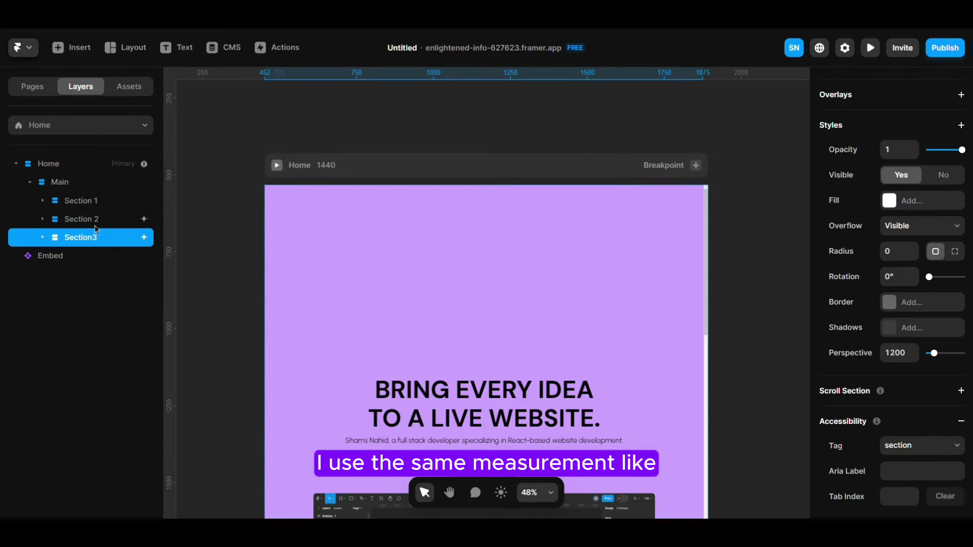
pyautogui.click(96, 223)
pyautogui.click(86, 202)
pyautogui.scroll(8, 891, 218)
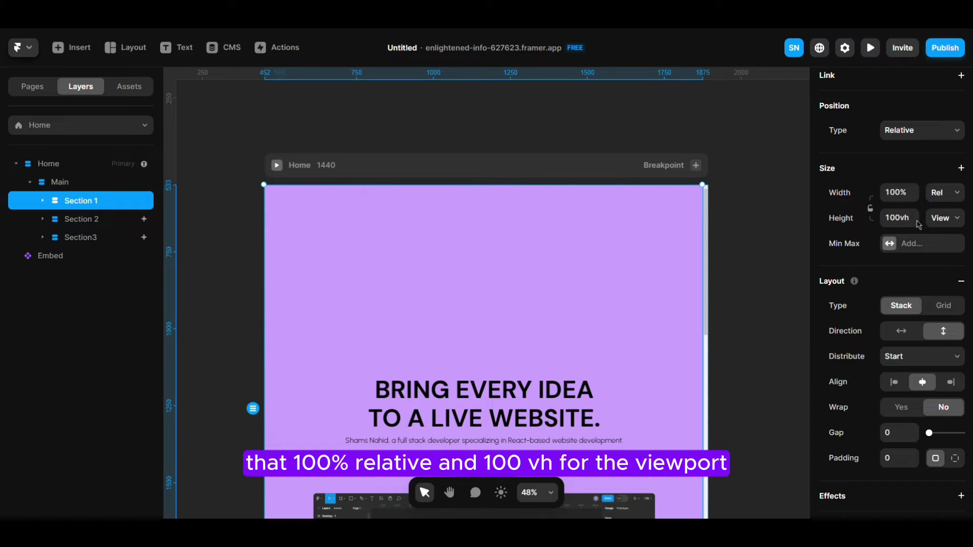
pyautogui.click(938, 222)
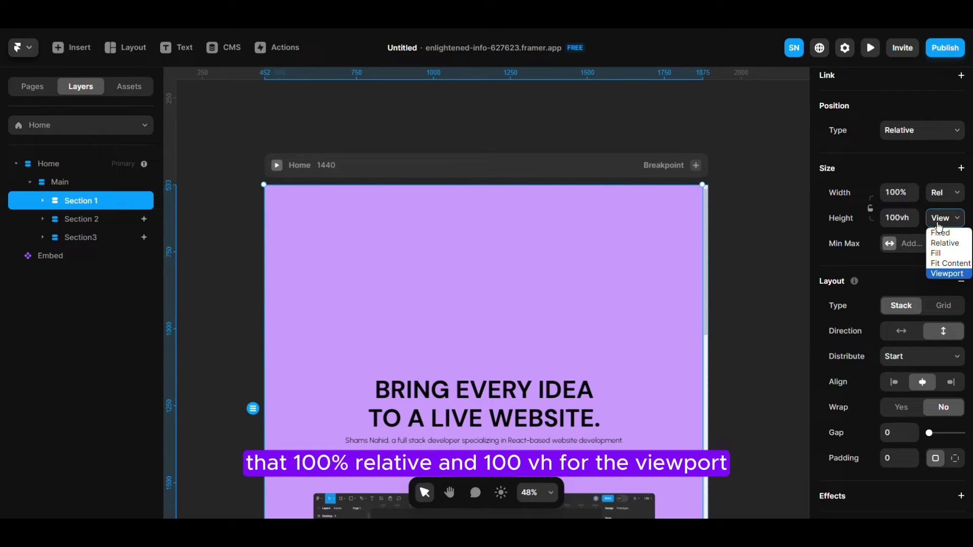
pyautogui.click(231, 253)
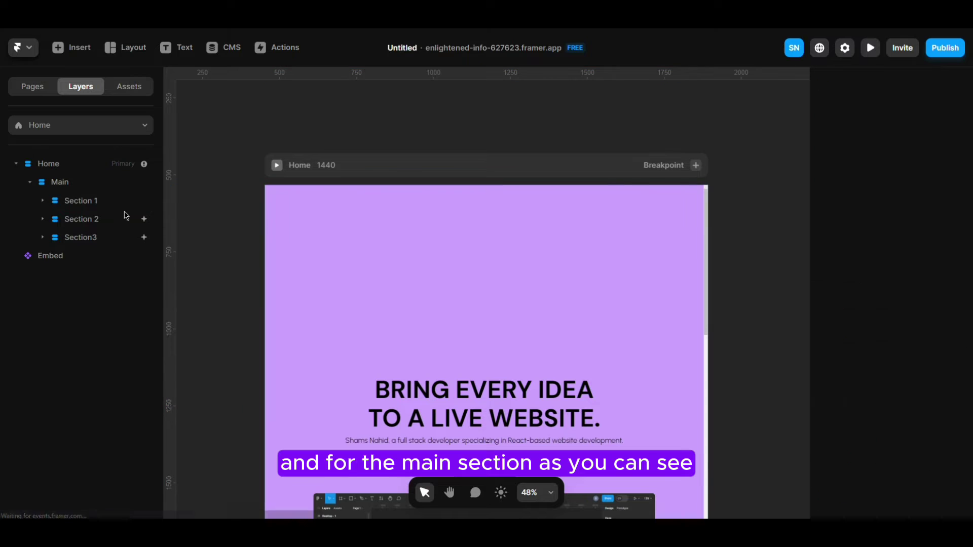
pyautogui.click(85, 185)
pyautogui.scroll(-8, 882, 257)
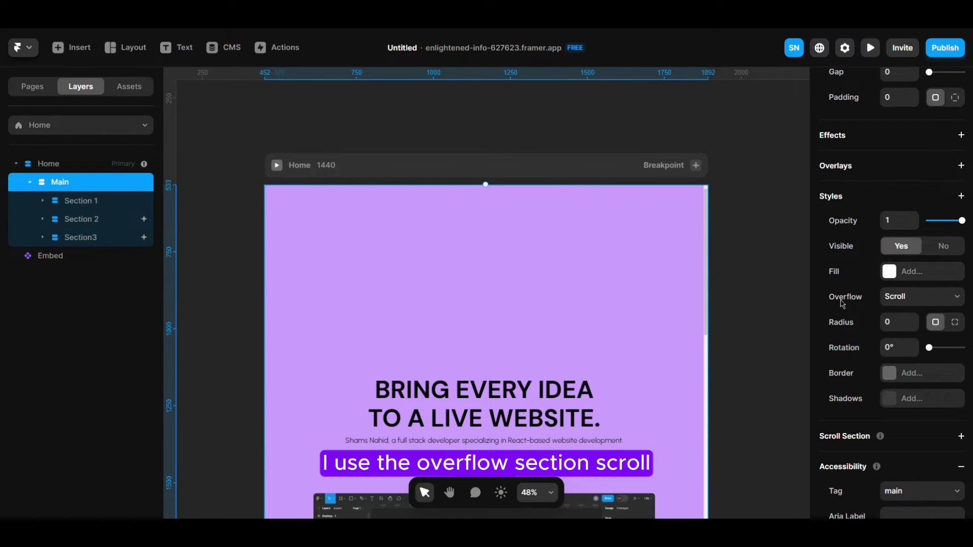
pyautogui.click(923, 299)
pyautogui.click(923, 299)
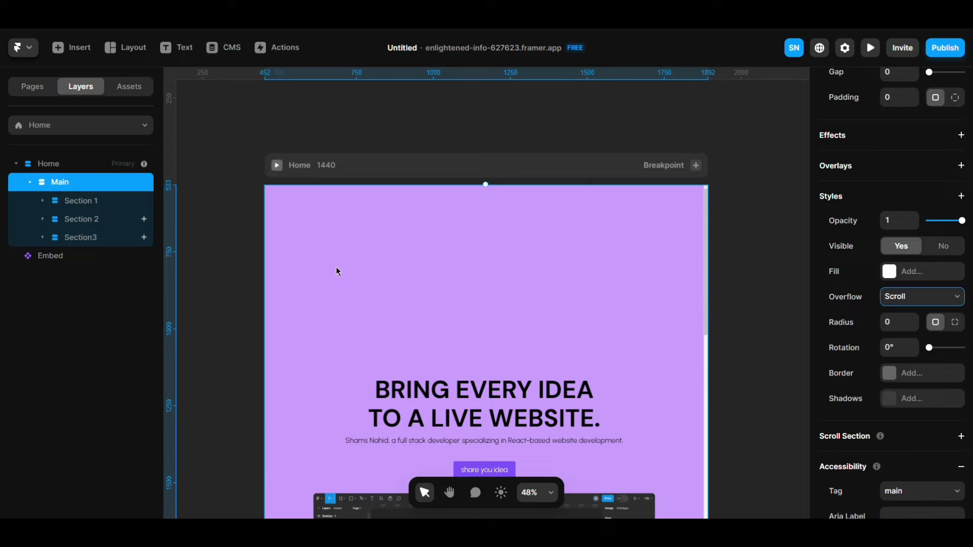
pyautogui.click(221, 233)
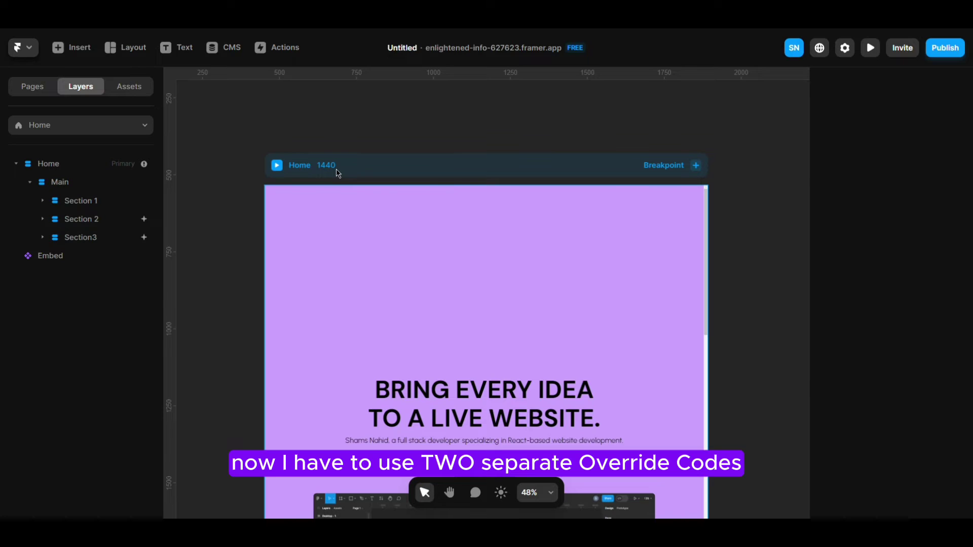
pyautogui.scroll(-3, 212, 232)
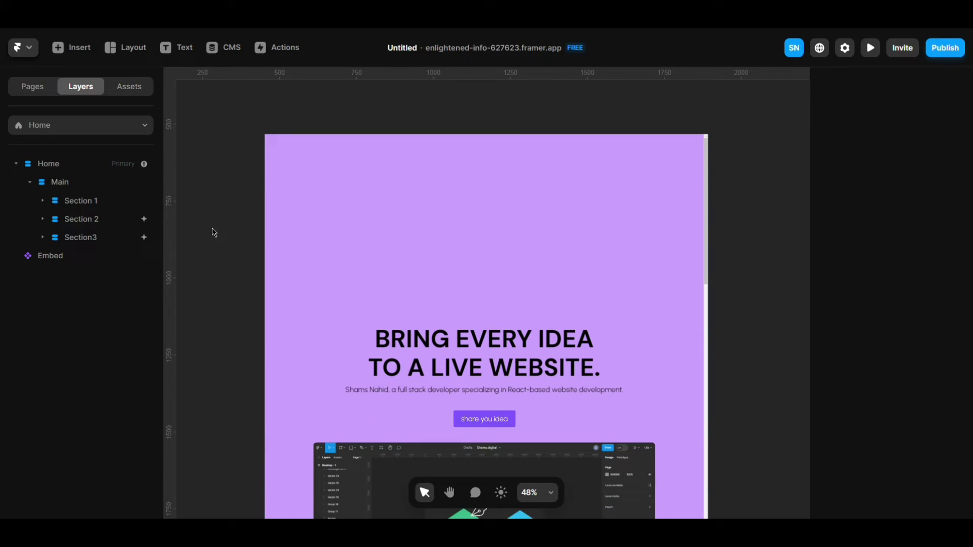
pyautogui.click(69, 183)
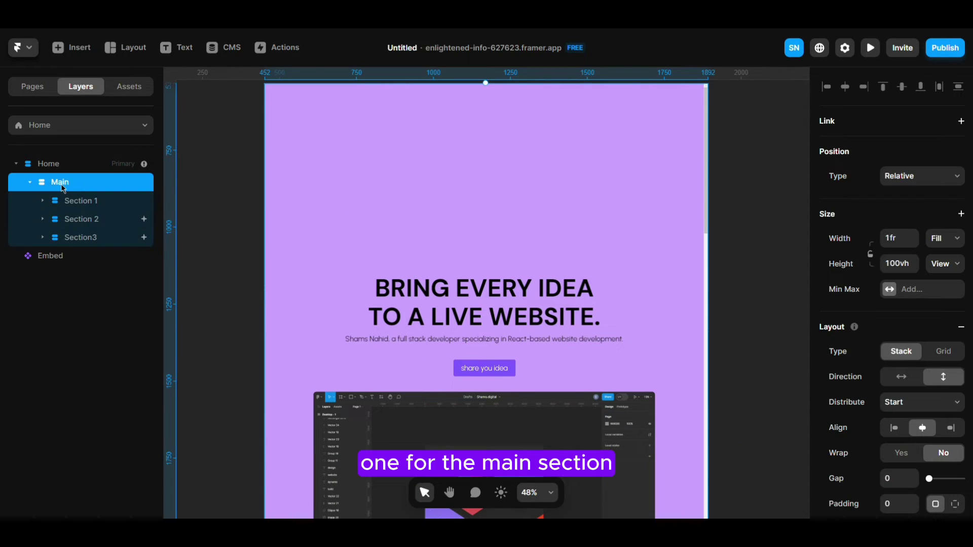
pyautogui.click(30, 182)
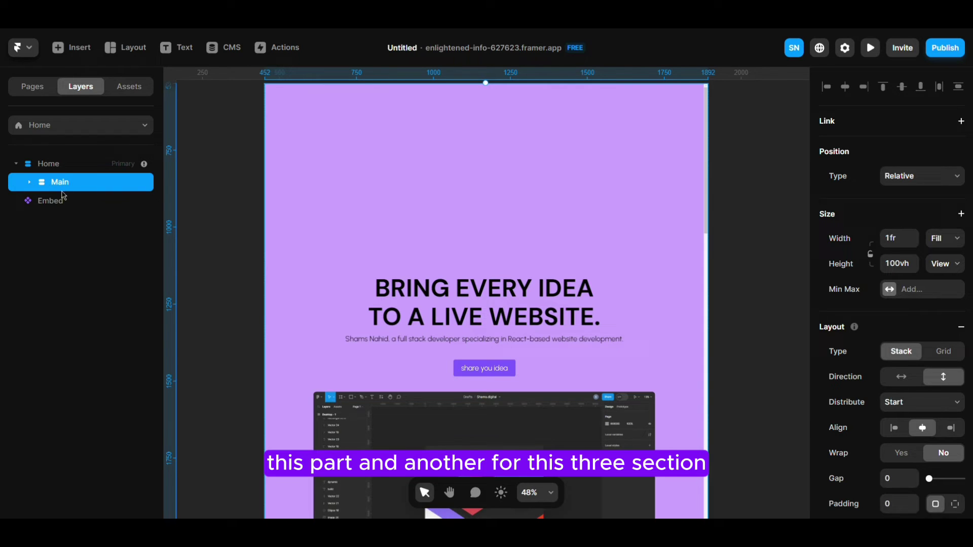
pyautogui.click(29, 183)
pyautogui.click(82, 202)
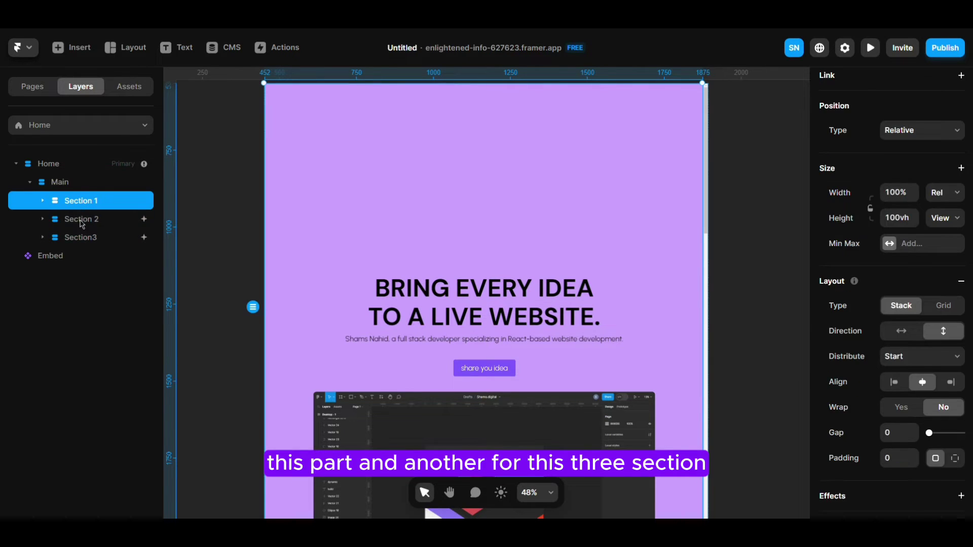
pyautogui.click(82, 221)
pyautogui.click(84, 242)
pyautogui.click(82, 202)
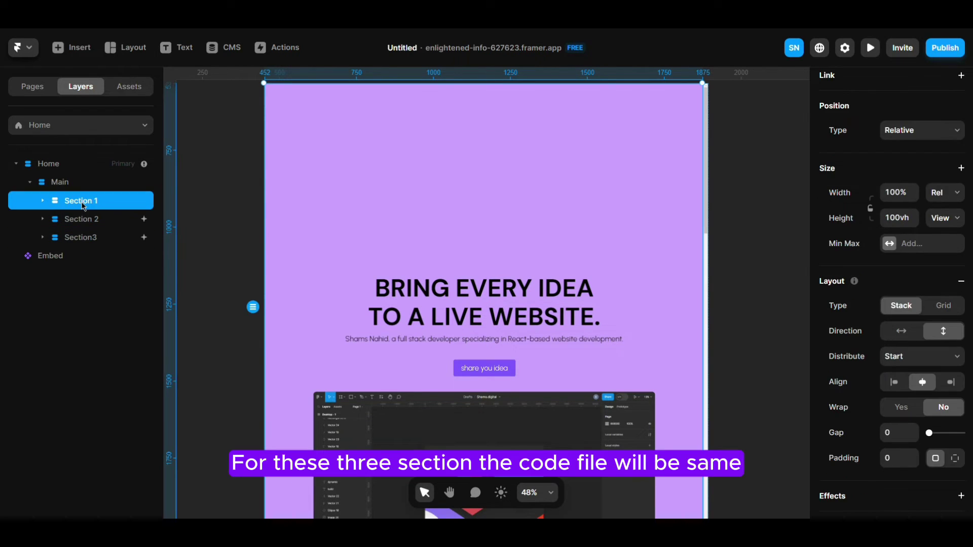
pyautogui.click(90, 238)
pyautogui.click(92, 222)
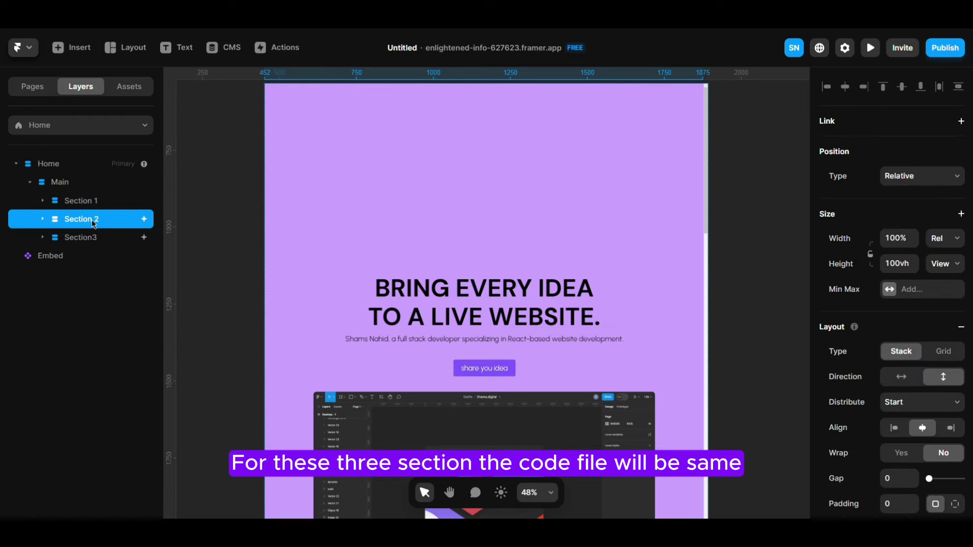
pyautogui.click(91, 204)
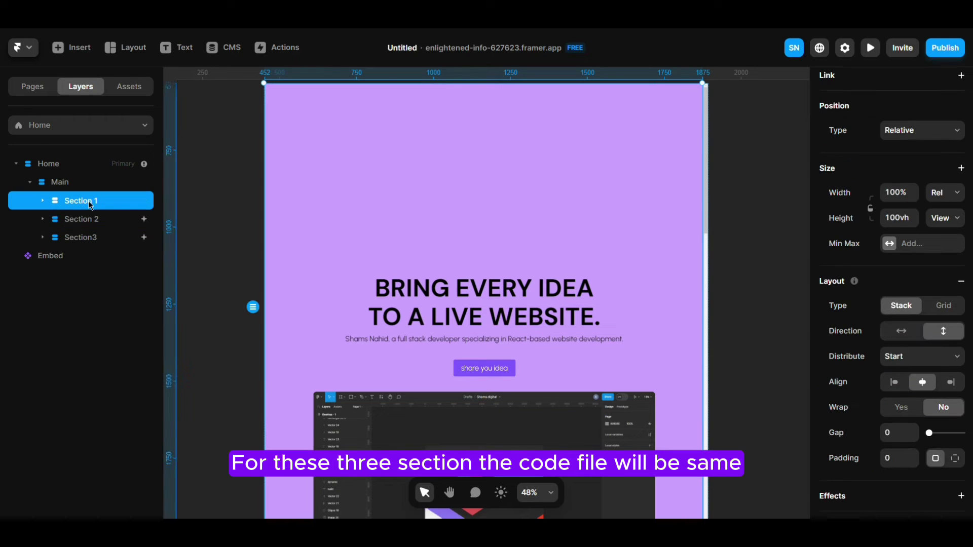
pyautogui.click(64, 184)
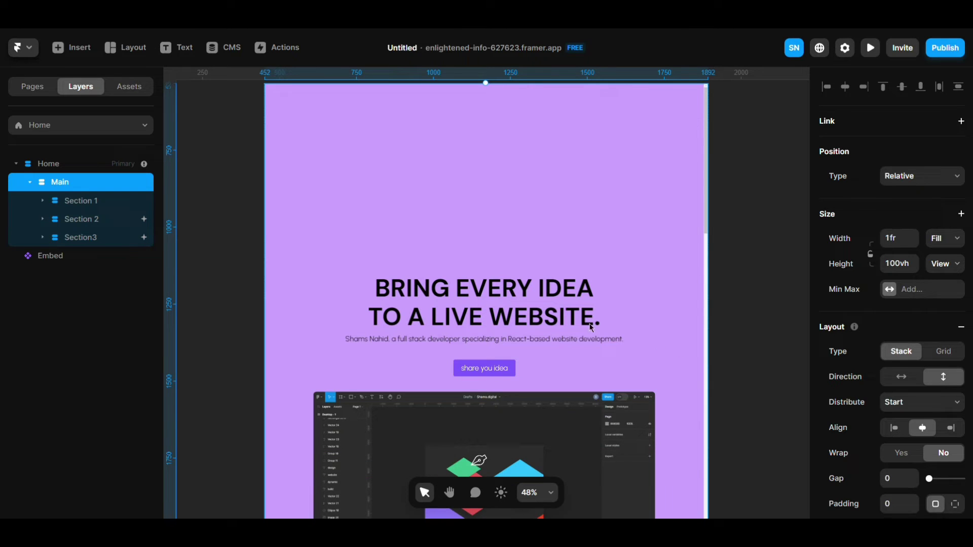
# Set Main's override file to Wrapper and review its 'y mandatory' scroll-snap code.
pyautogui.scroll(-8, 865, 307)
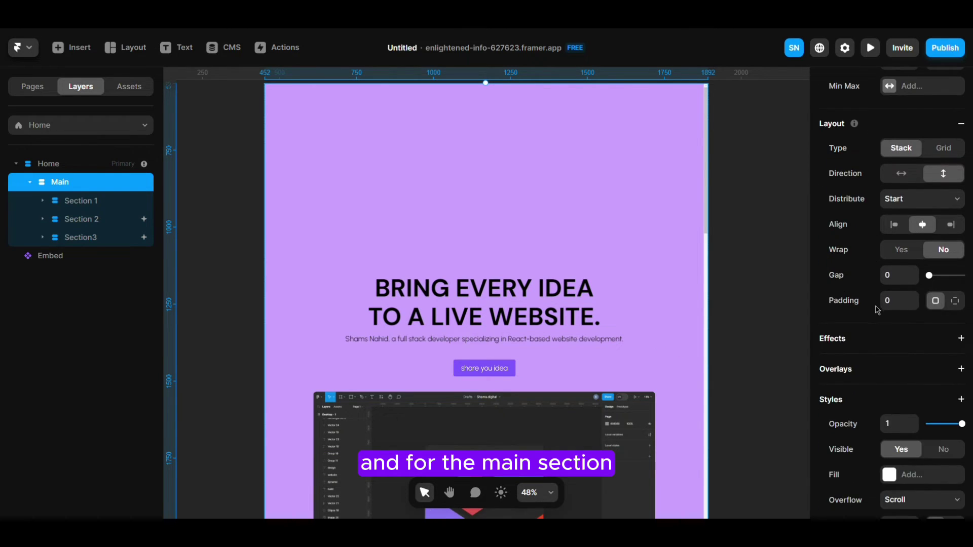
pyautogui.scroll(-4, 936, 458)
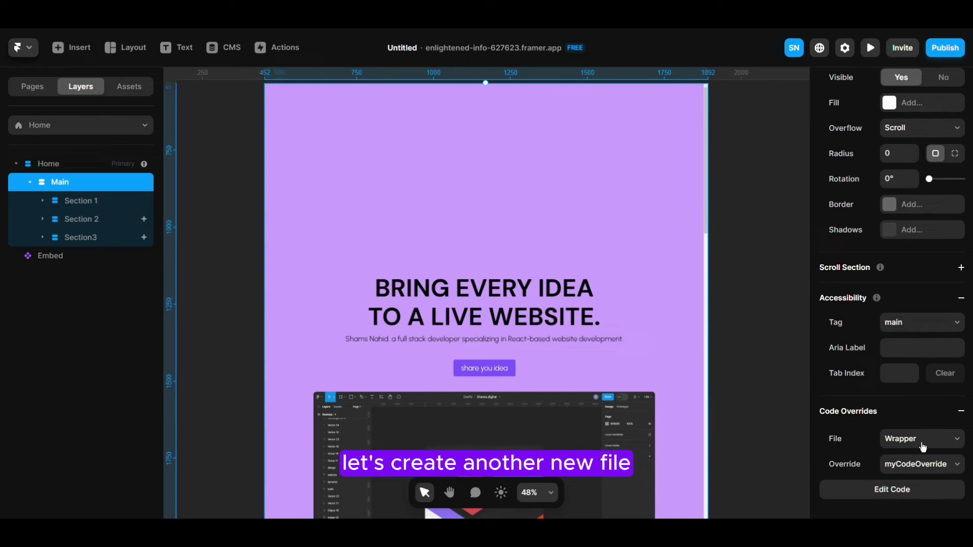
pyautogui.click(922, 446)
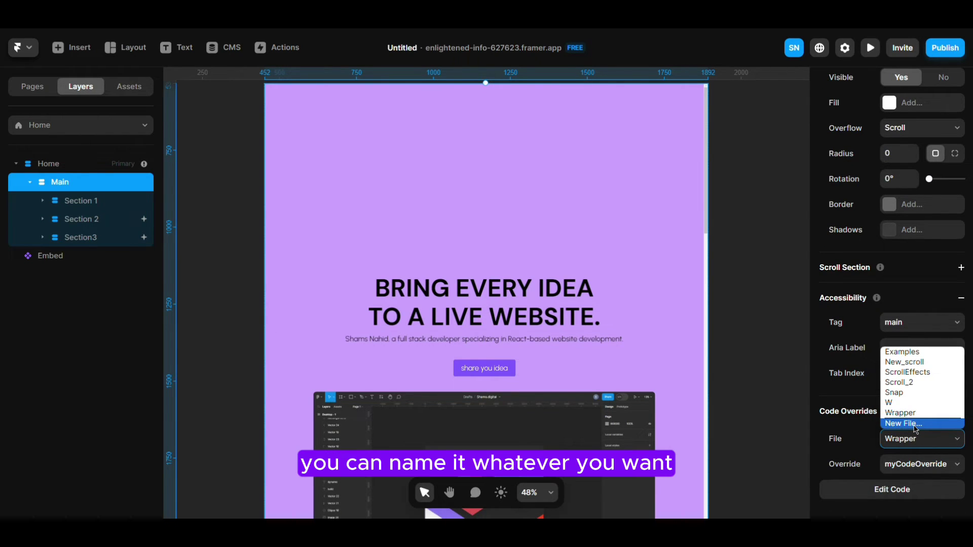
pyautogui.click(900, 424)
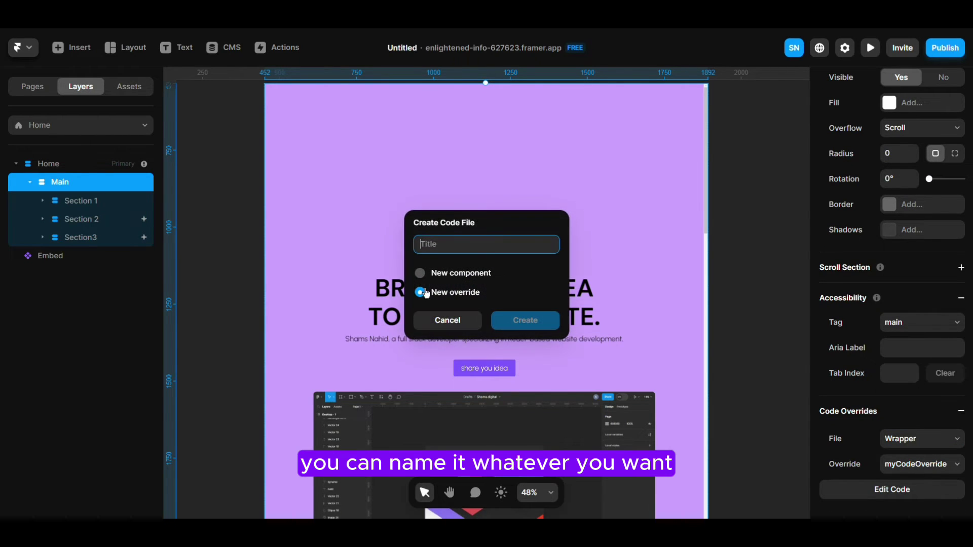
pyautogui.click(448, 321)
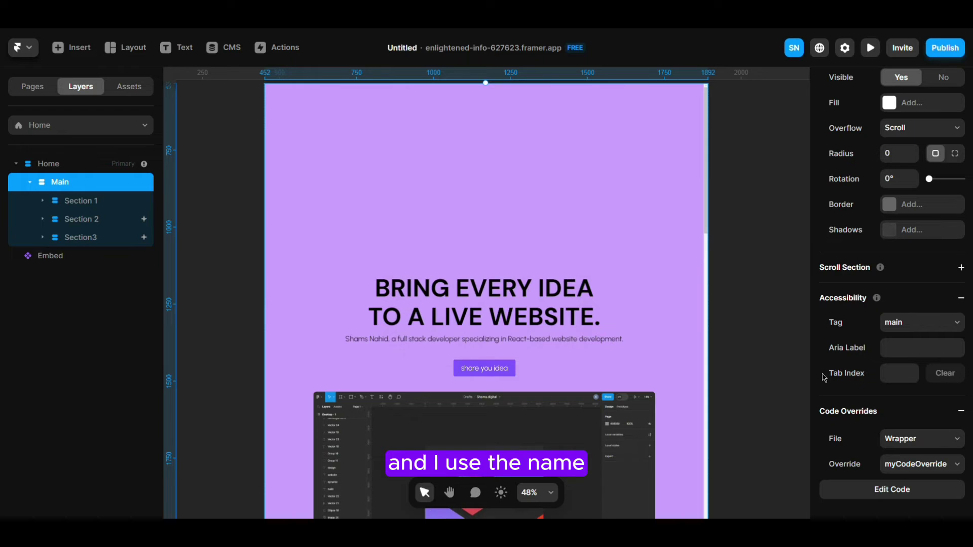
pyautogui.click(931, 444)
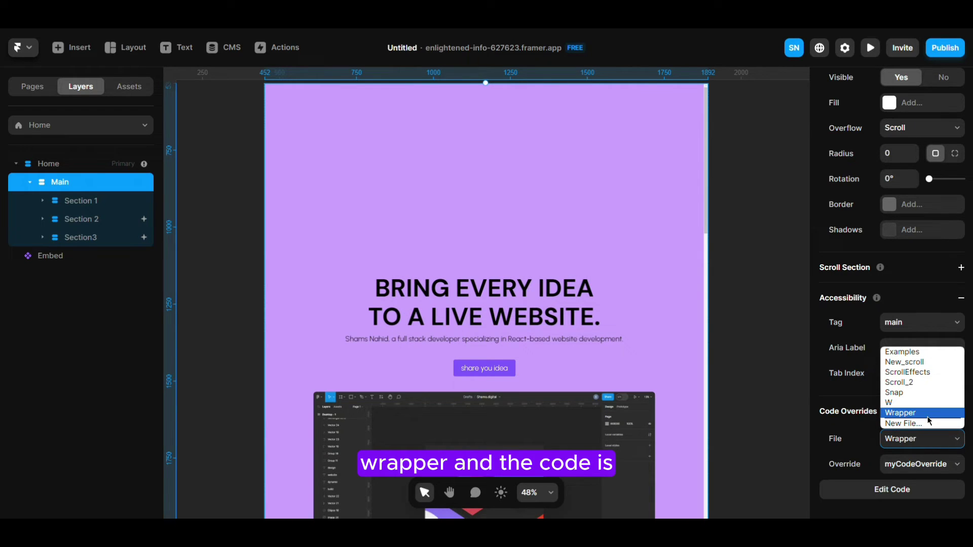
pyautogui.click(907, 488)
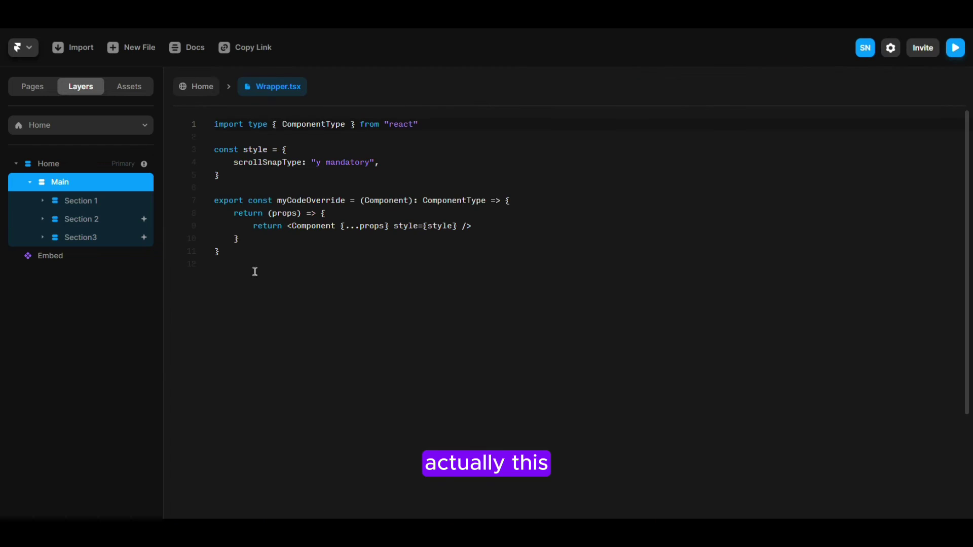
pyautogui.moveTo(238, 265); pyautogui.dragTo(199, 177)
pyautogui.hotkey('ctrl', 'a')
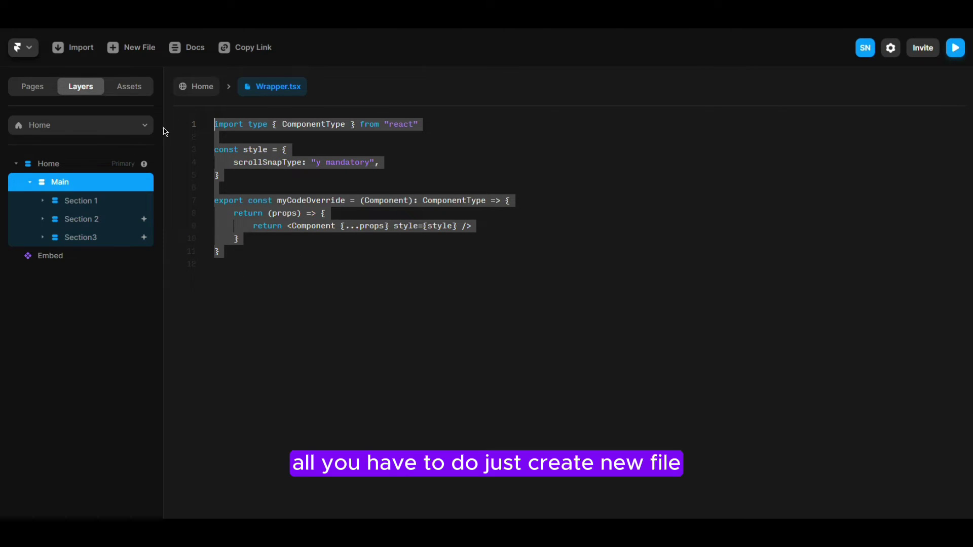
# Back on the Home canvas, choose myCodeOverride as Main's override.
pyautogui.click(202, 88)
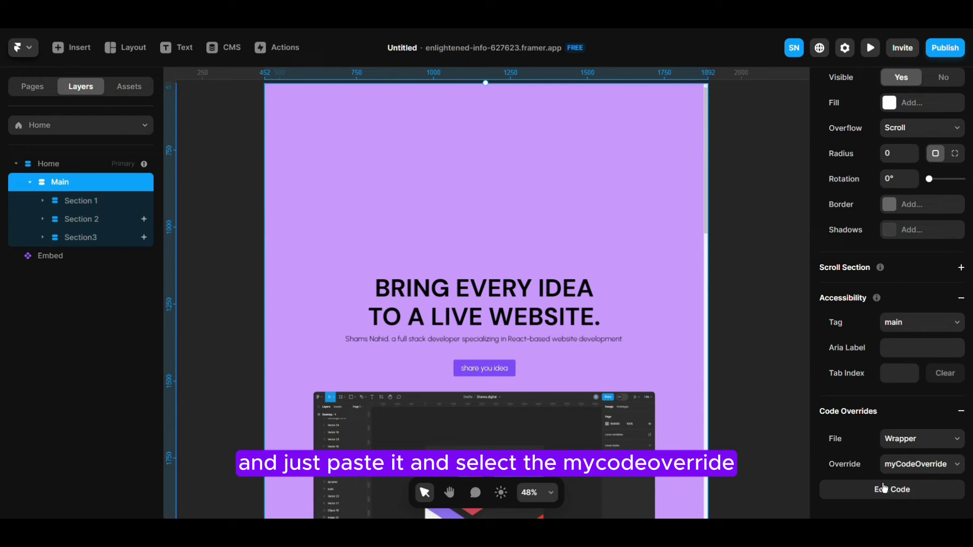
pyautogui.click(910, 470)
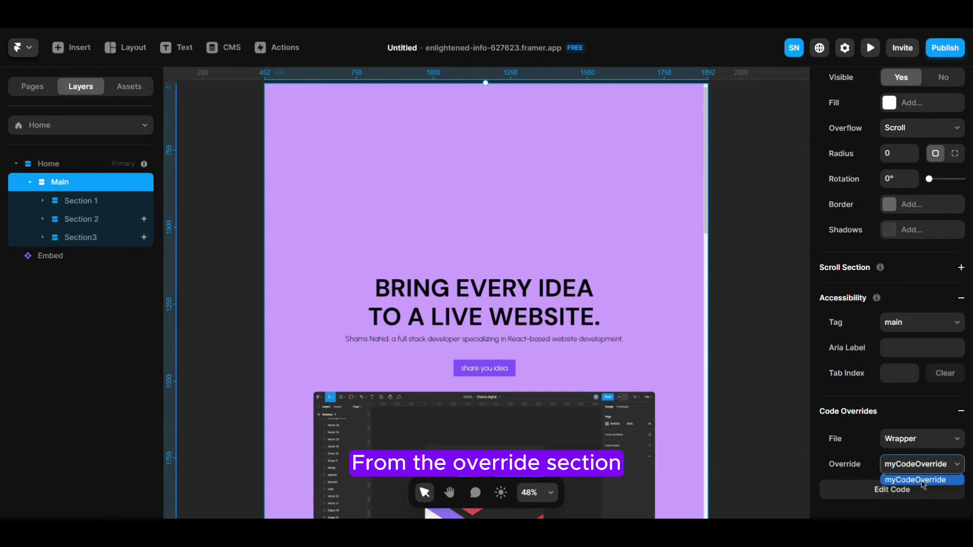
pyautogui.click(922, 478)
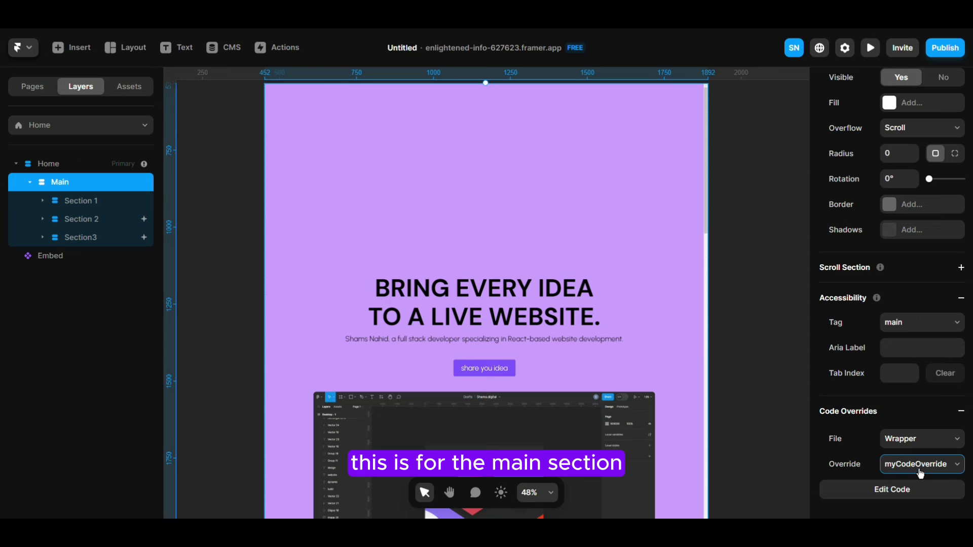
# Cycle through the Section3, Section 2 and Section 1 layers, ending with Section 1 selected.
pyautogui.click(73, 187)
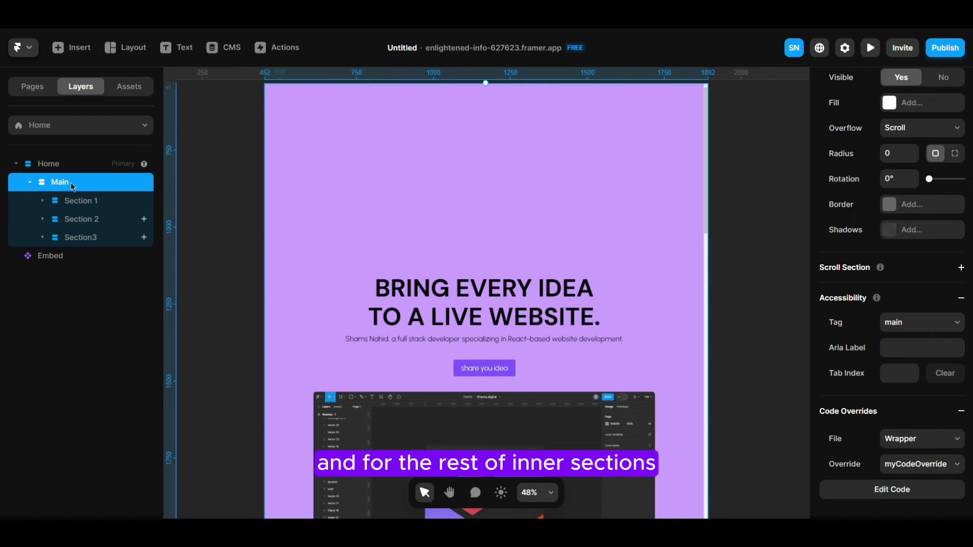
pyautogui.click(89, 239)
pyautogui.click(88, 222)
pyautogui.click(90, 203)
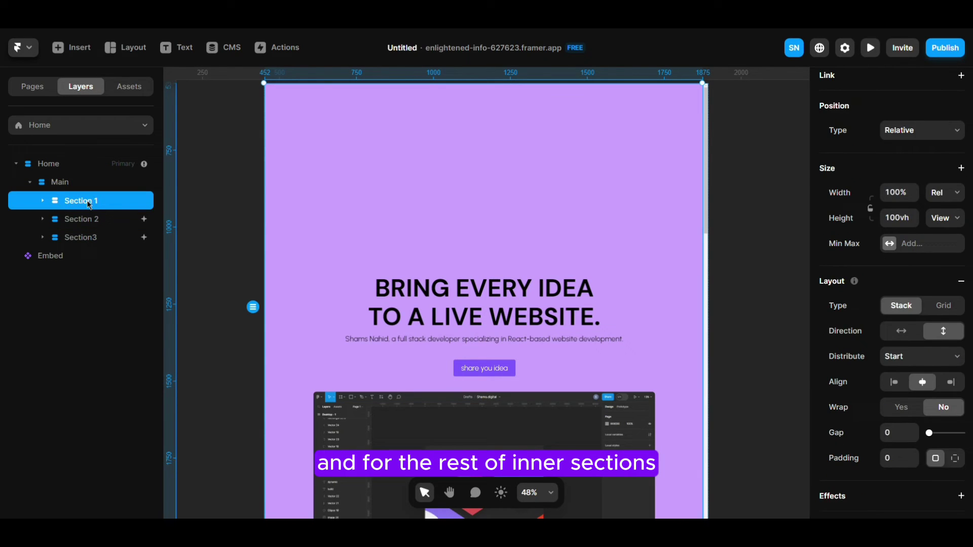
pyautogui.click(90, 223)
pyautogui.click(91, 238)
pyautogui.click(91, 223)
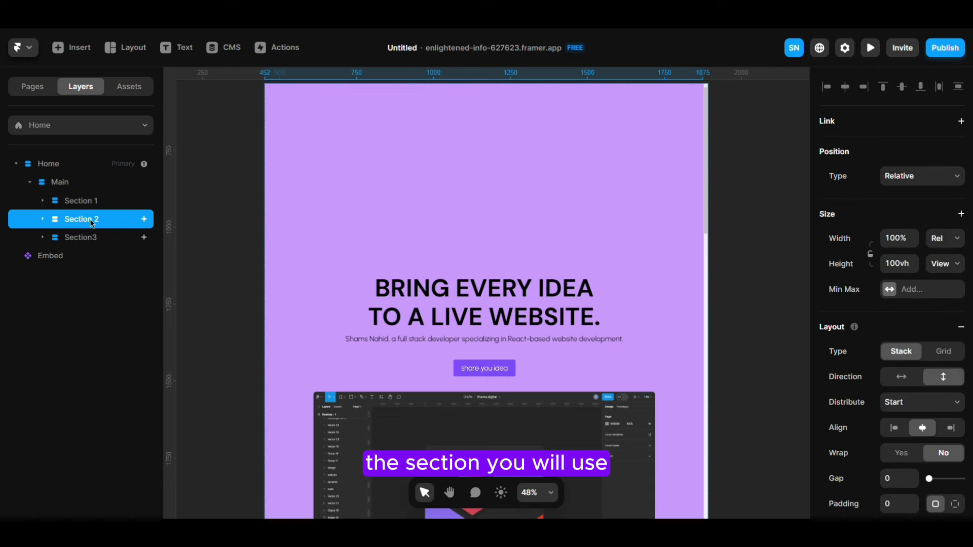
pyautogui.click(91, 205)
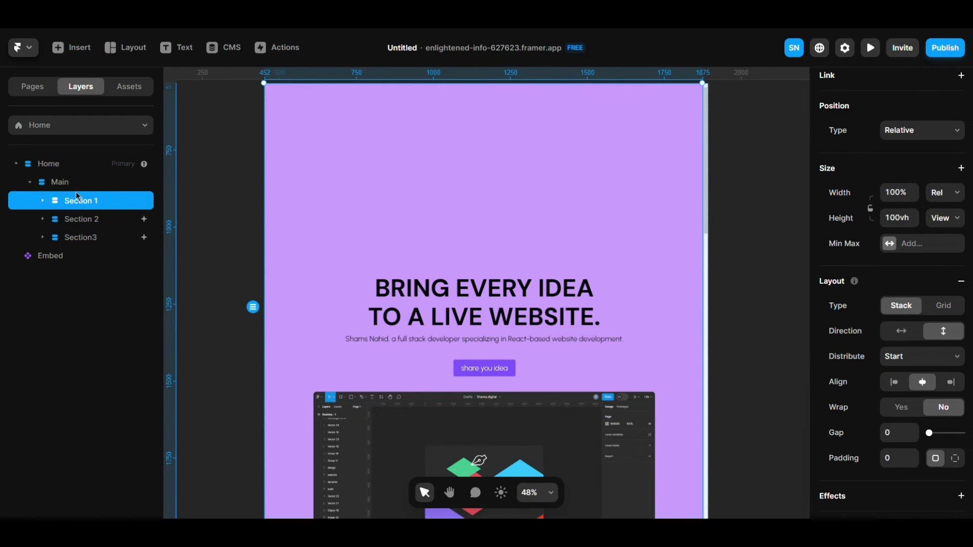
# Open Section 1's Code Overrides file list showing Snap, cancelling the new-file prompt.
pyautogui.scroll(-4, 888, 325)
pyautogui.scroll(-6, 888, 324)
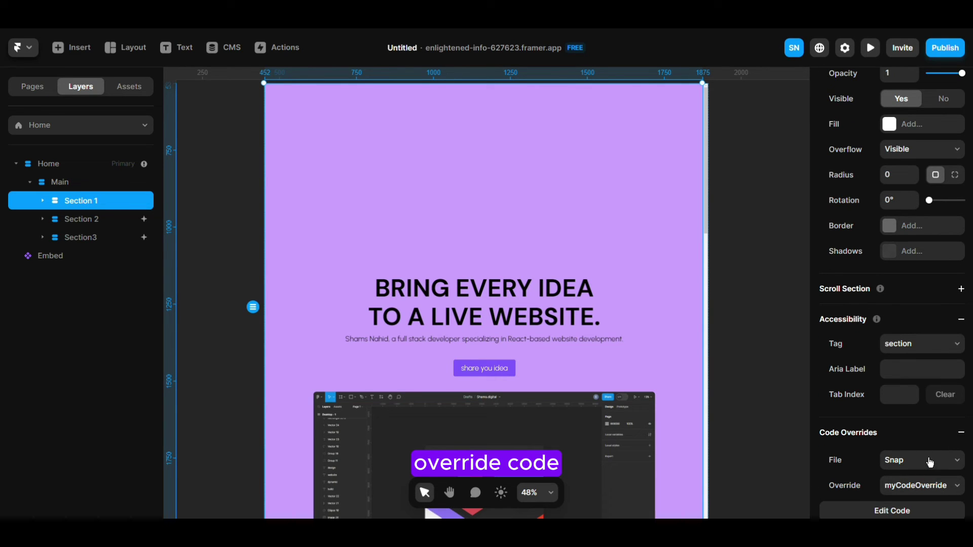
pyautogui.scroll(-1, 929, 462)
pyautogui.click(901, 444)
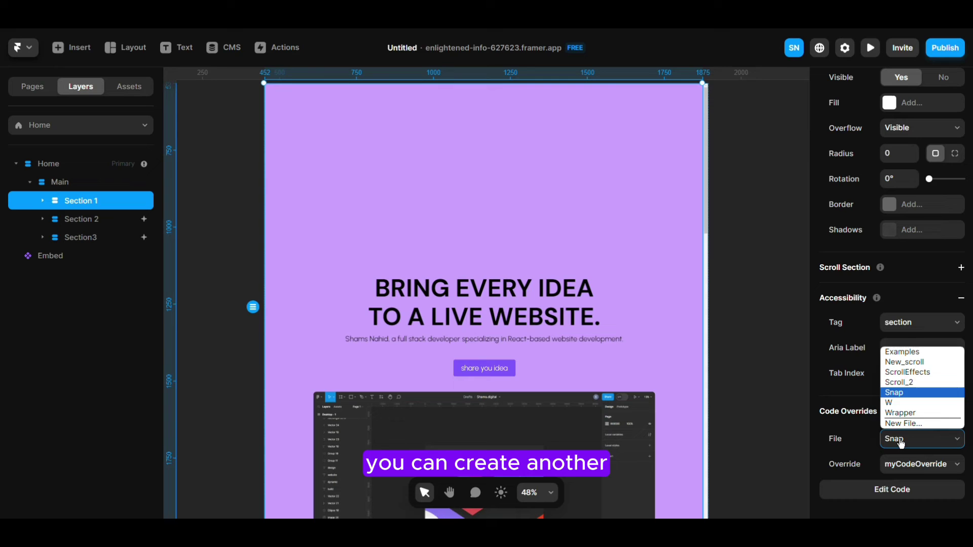
pyautogui.click(903, 425)
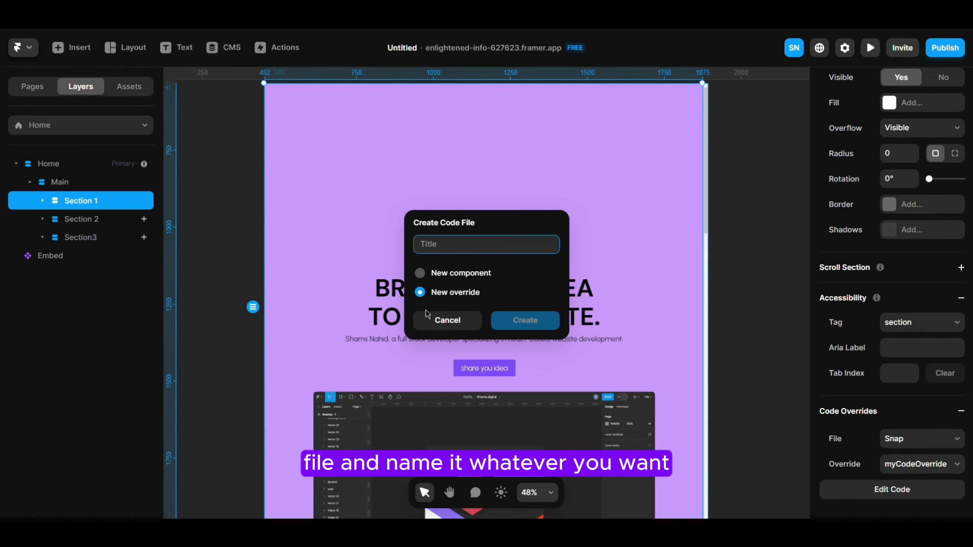
pyautogui.click(446, 320)
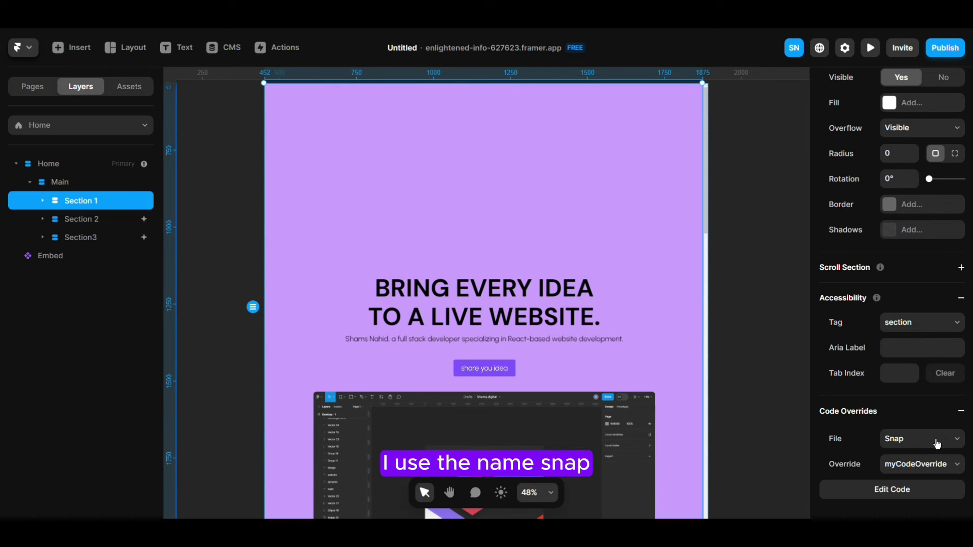
# Review and copy the Snap.tsx code, then give Section 1 the myCodeOverride override.
pyautogui.click(907, 497)
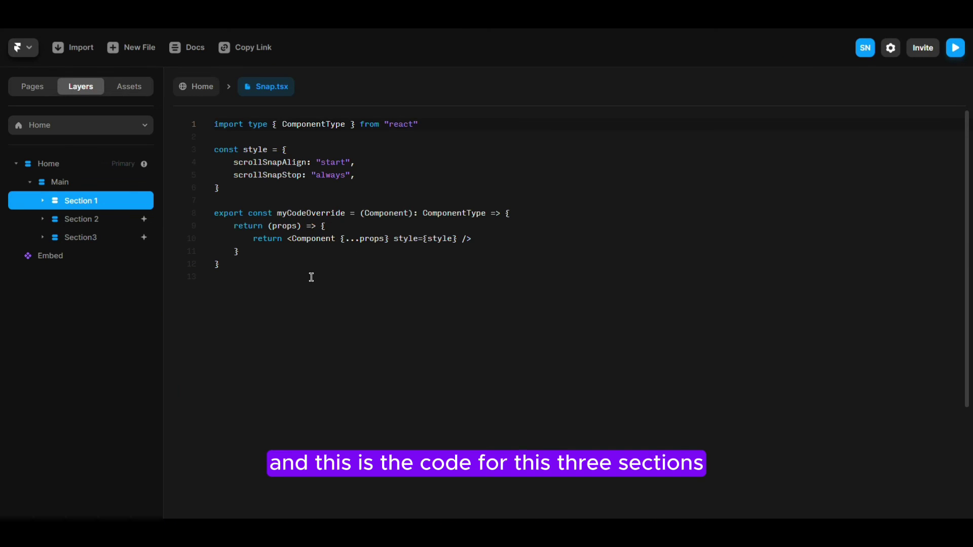
pyautogui.moveTo(223, 264); pyautogui.dragTo(214, 124)
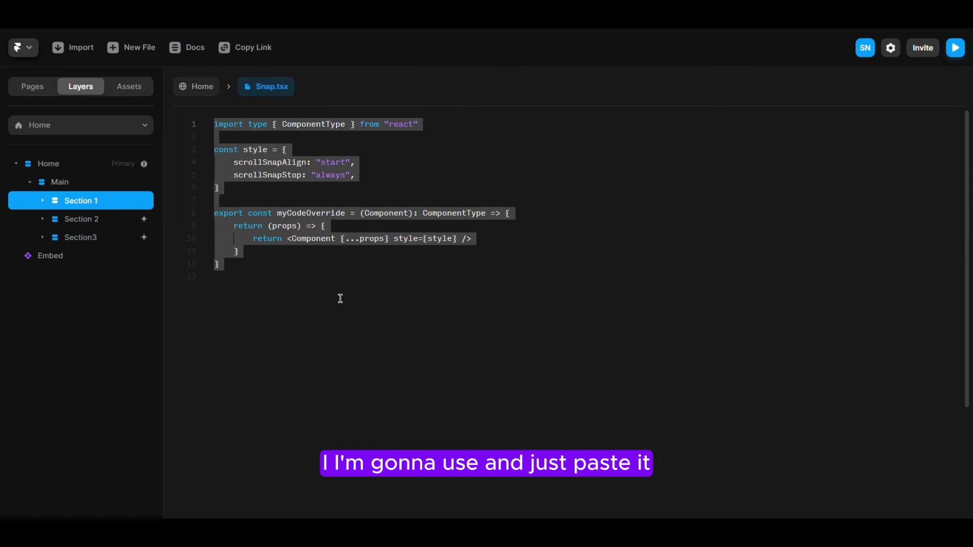
pyautogui.click(200, 92)
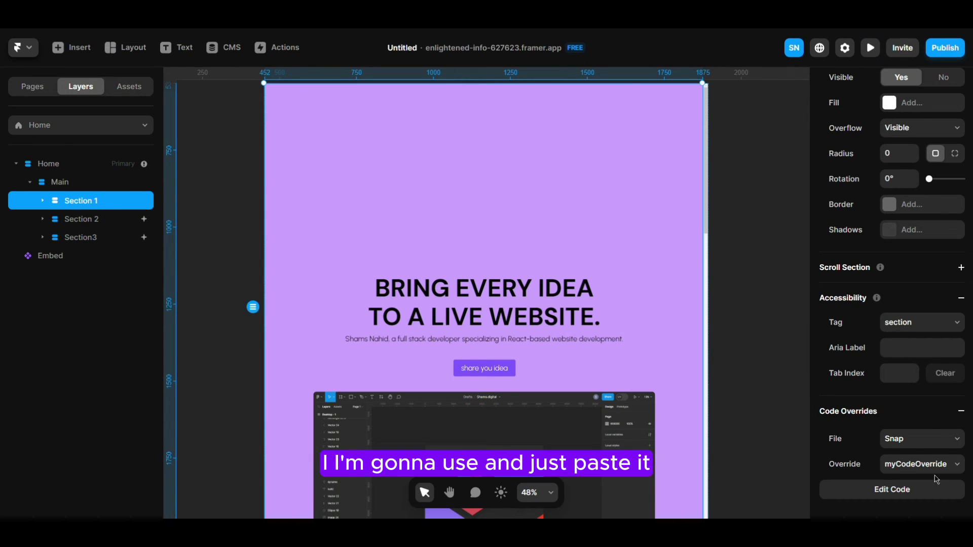
pyautogui.click(907, 471)
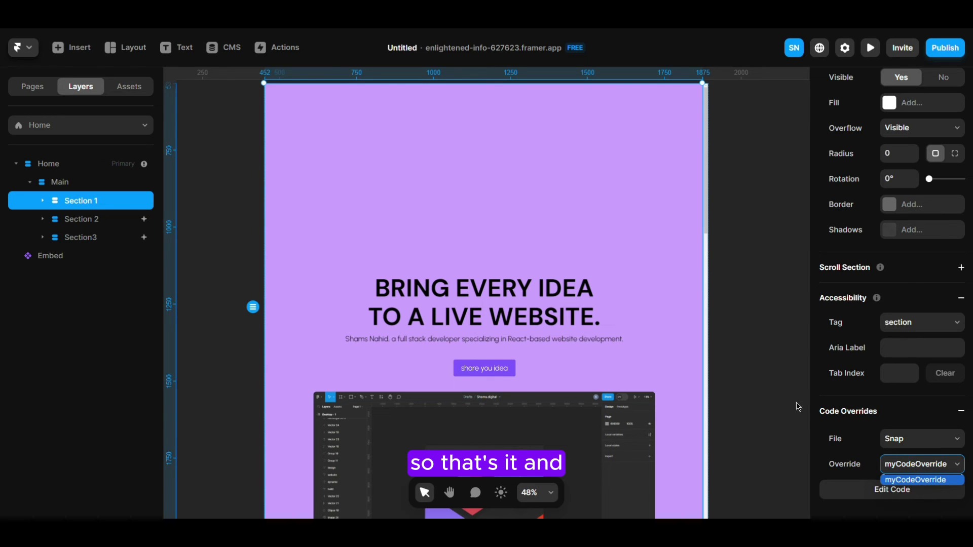
pyautogui.click(747, 348)
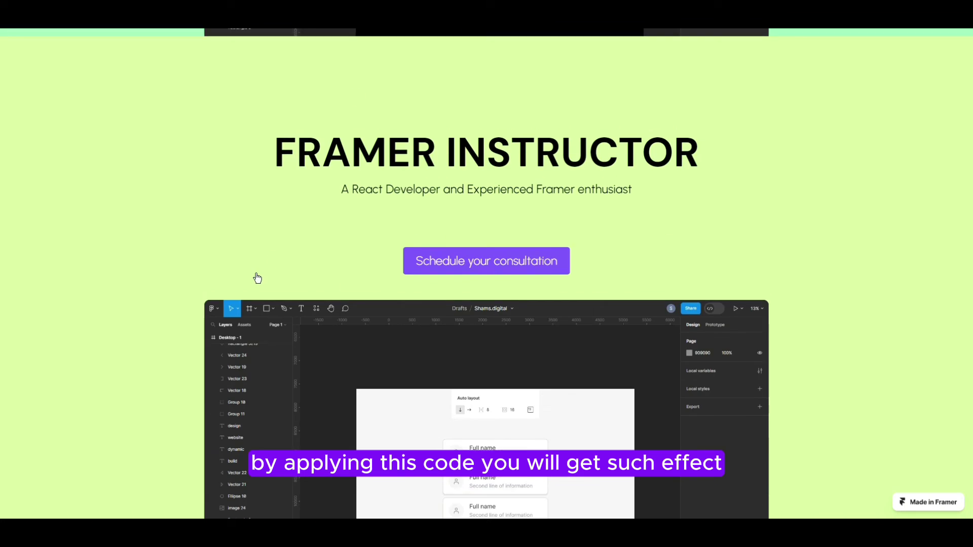
pyautogui.scroll(-5, 264, 275)
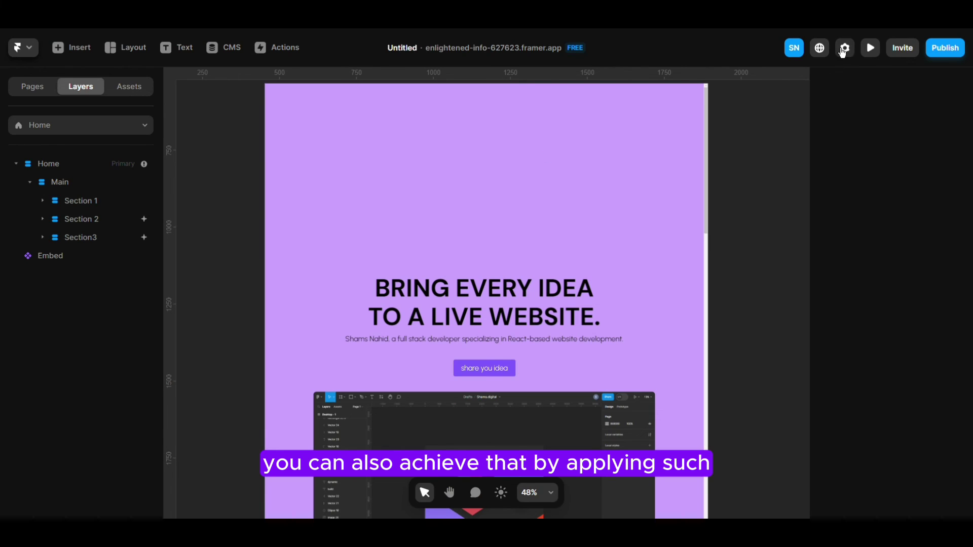
# In Home page settings, expand the End of <body> custom code showing the 0px scrollbar-hiding CSS.
pyautogui.click(844, 49)
pyautogui.scroll(-10, 521, 302)
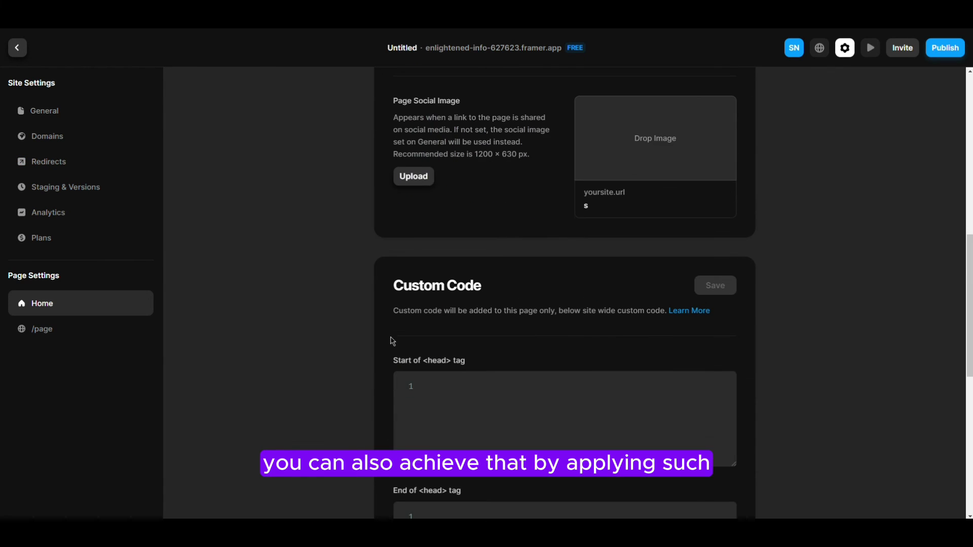
pyautogui.scroll(-6, 393, 341)
pyautogui.scroll(-3, 516, 324)
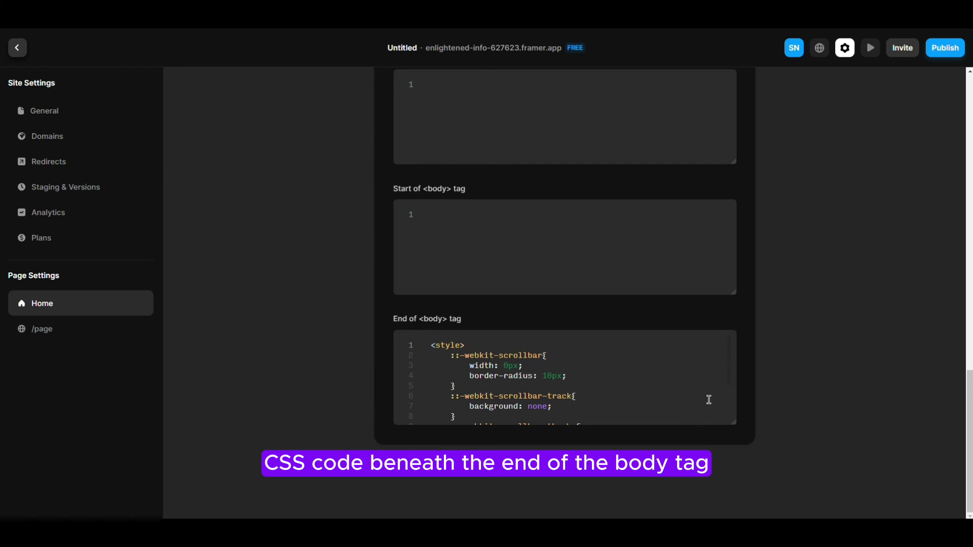
pyautogui.moveTo(734, 422); pyautogui.dragTo(733, 517)
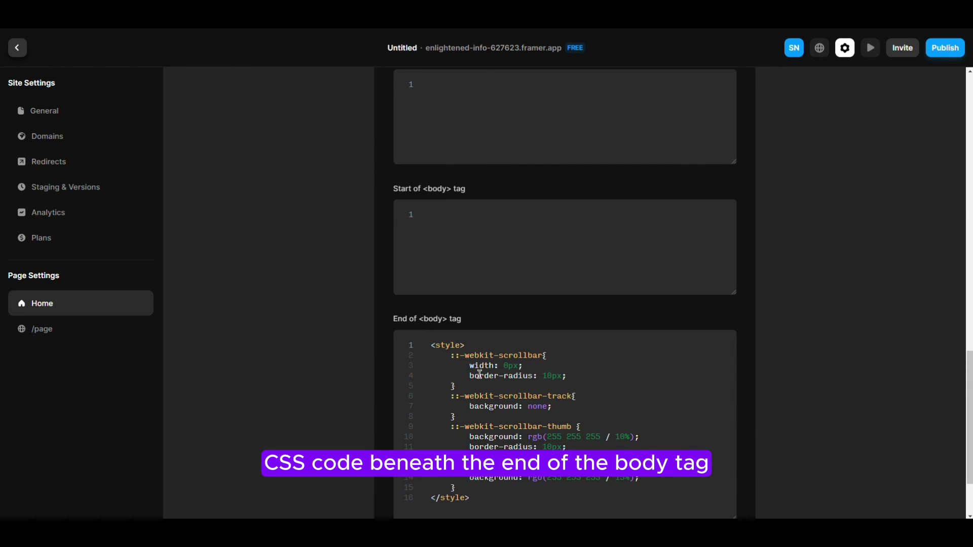
pyautogui.moveTo(432, 346); pyautogui.dragTo(490, 499)
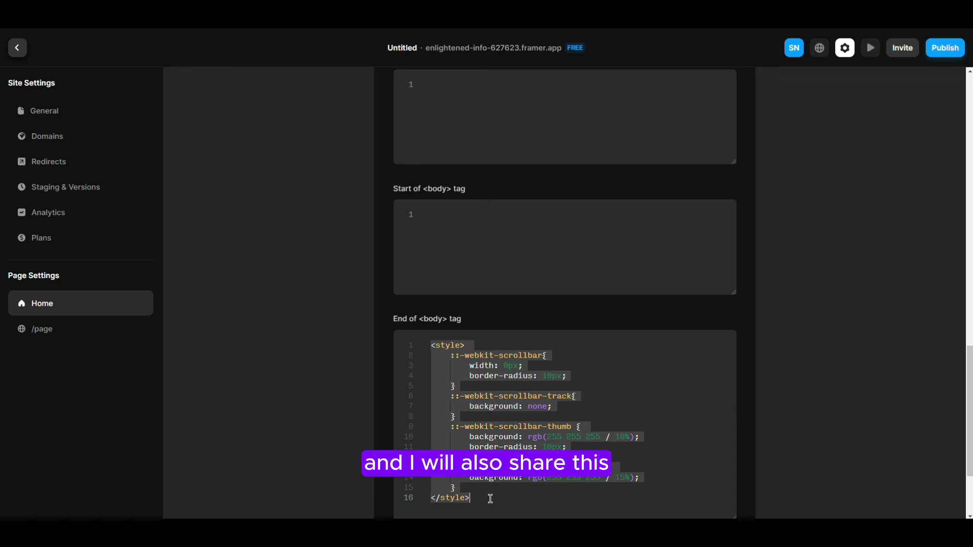
pyautogui.click(509, 365)
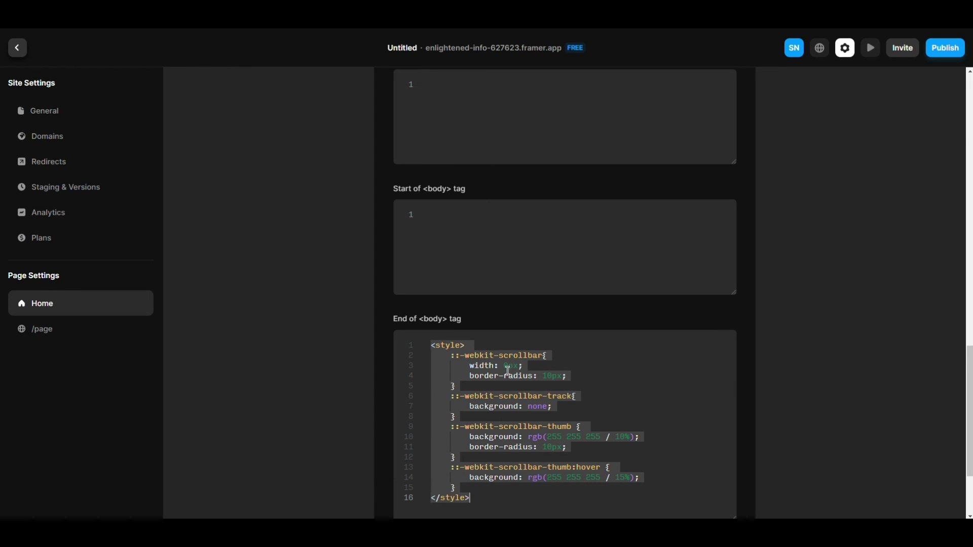